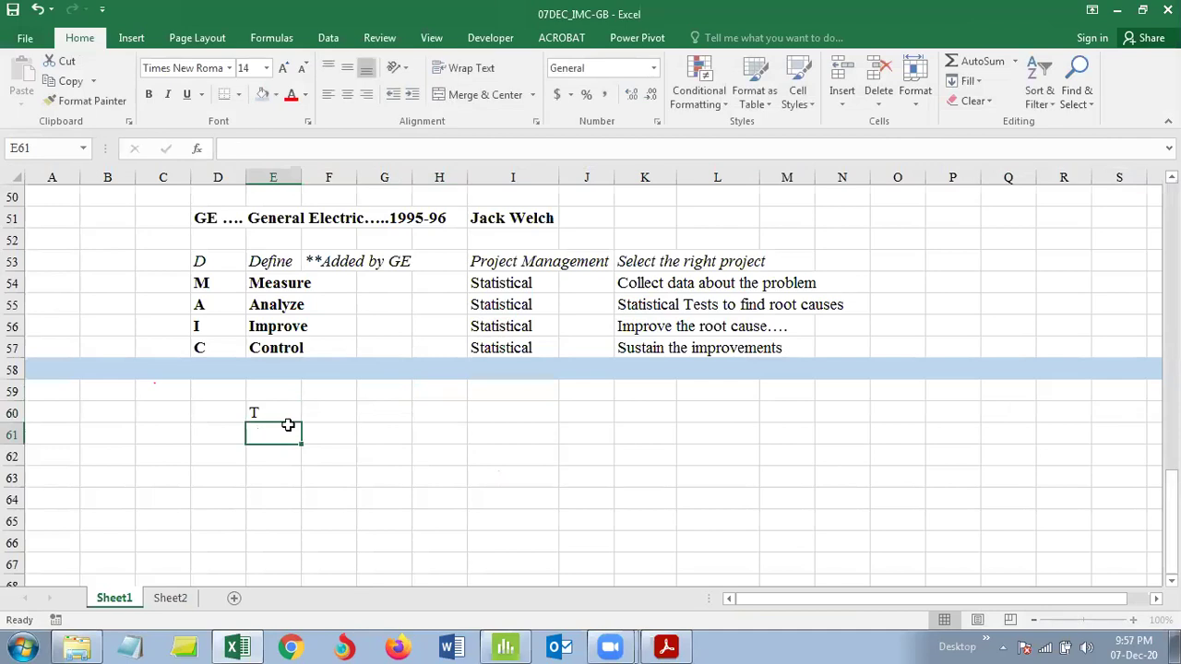
Step: List the departments Training, Quality, HR and Admin down column E in rows 60 to 63
type("Training")
key("Return")
type("Quality")
key("Return")
type("HR")
key("Return")
type("Admin")
key("Tab")
Step: List the departments Finance, Marketing, Sales and Transport down column H in rows 60 to 63
key("Up")
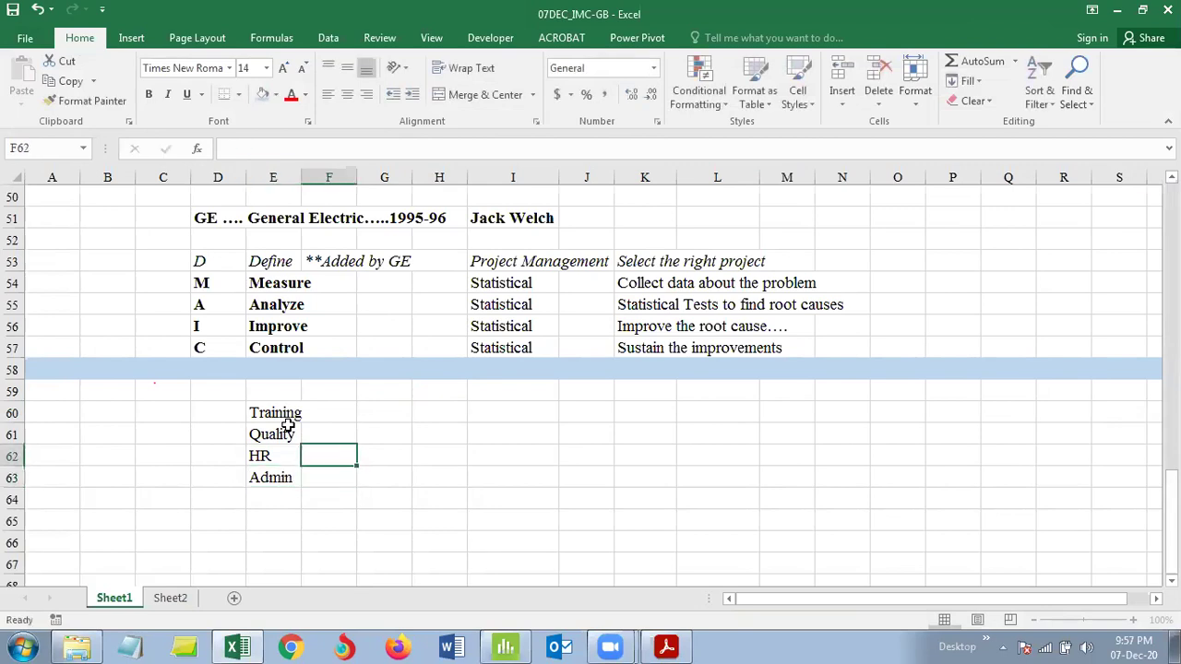
key("Up")
key("Right")
key("Up")
key("Right")
type("Finance")
key("Return")
type("Marketing")
key("Return")
type("Sales")
key("Return")
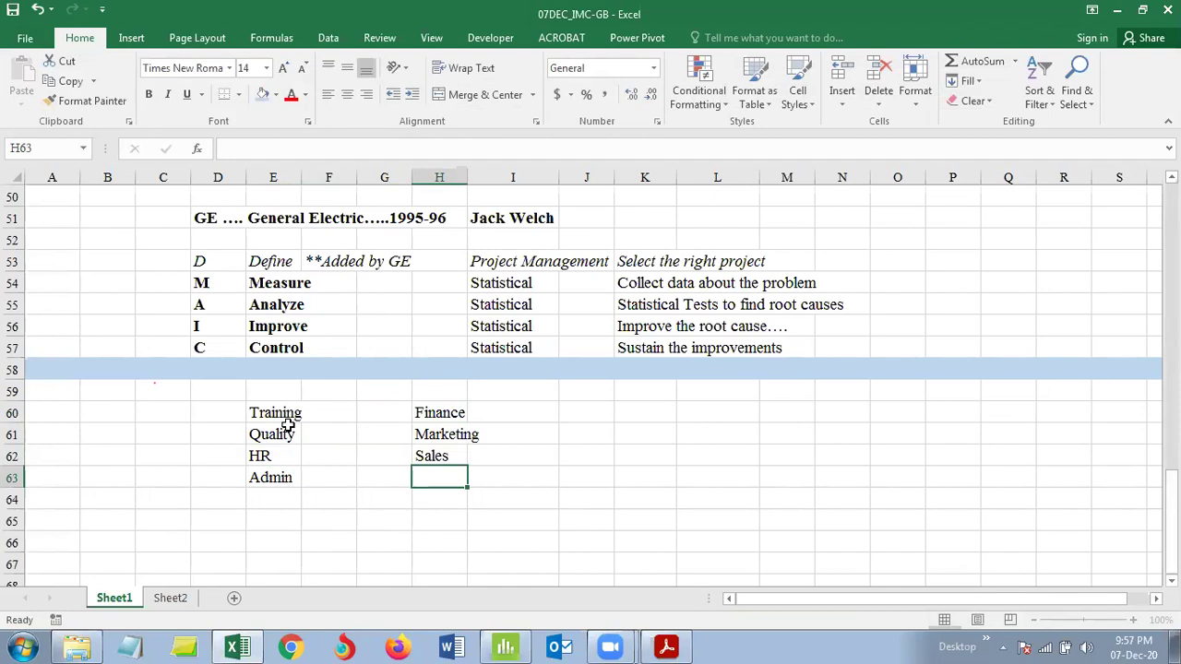
type("Transport")
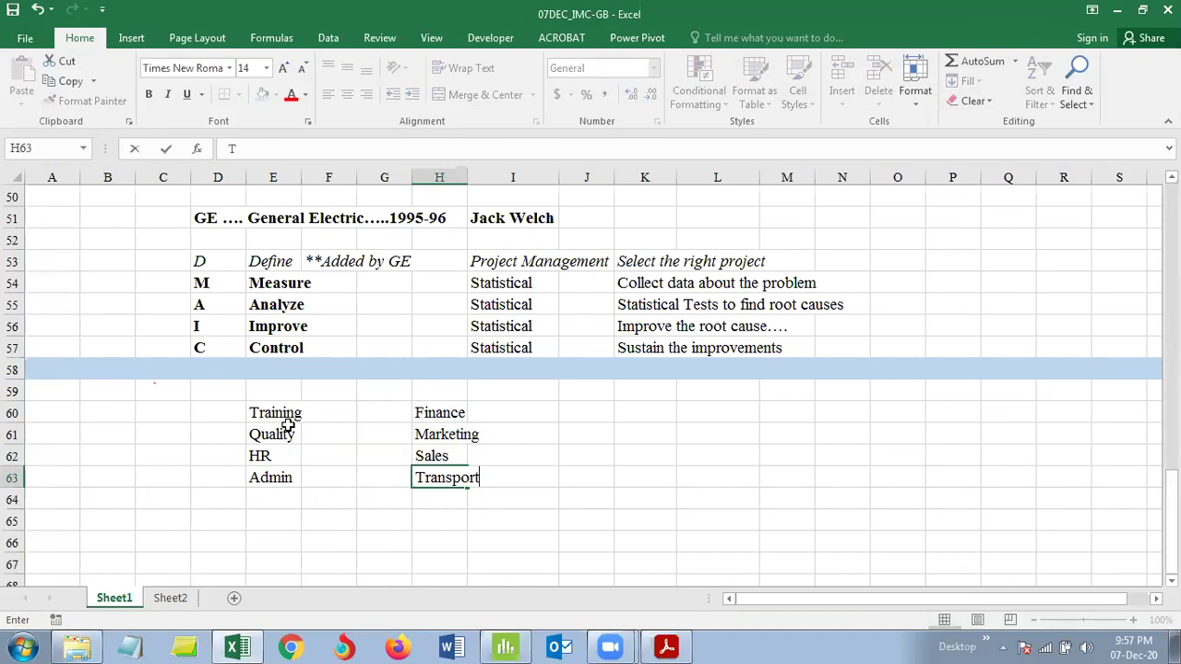
key("Return")
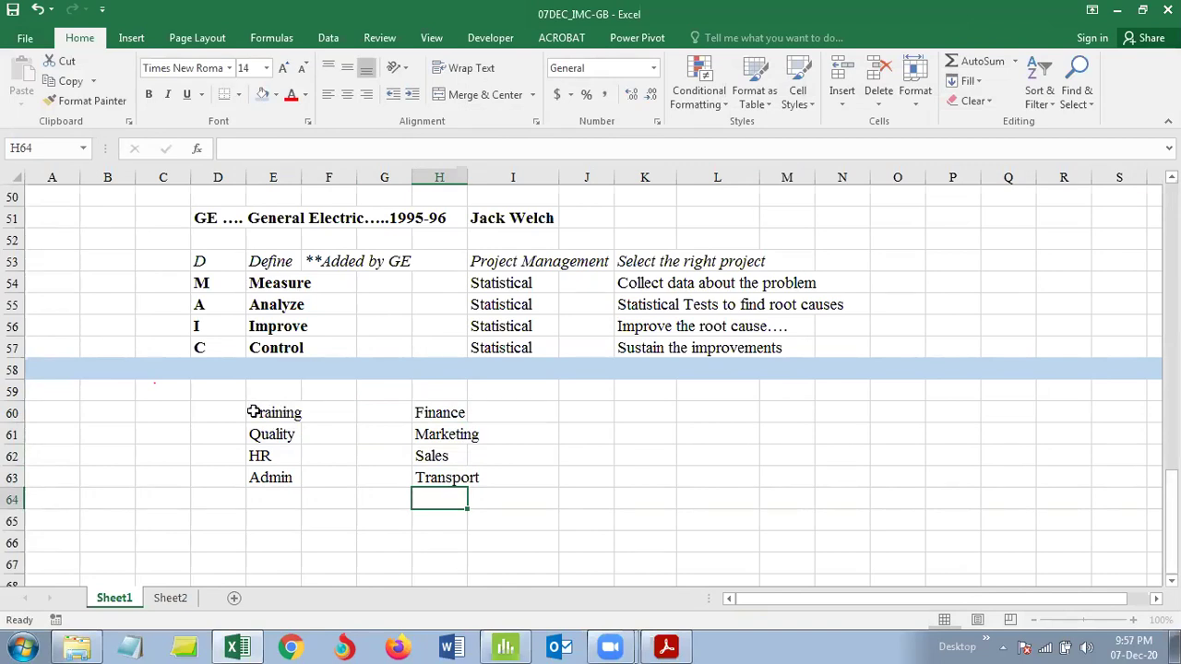
left_click_drag(250, 413, 480, 486)
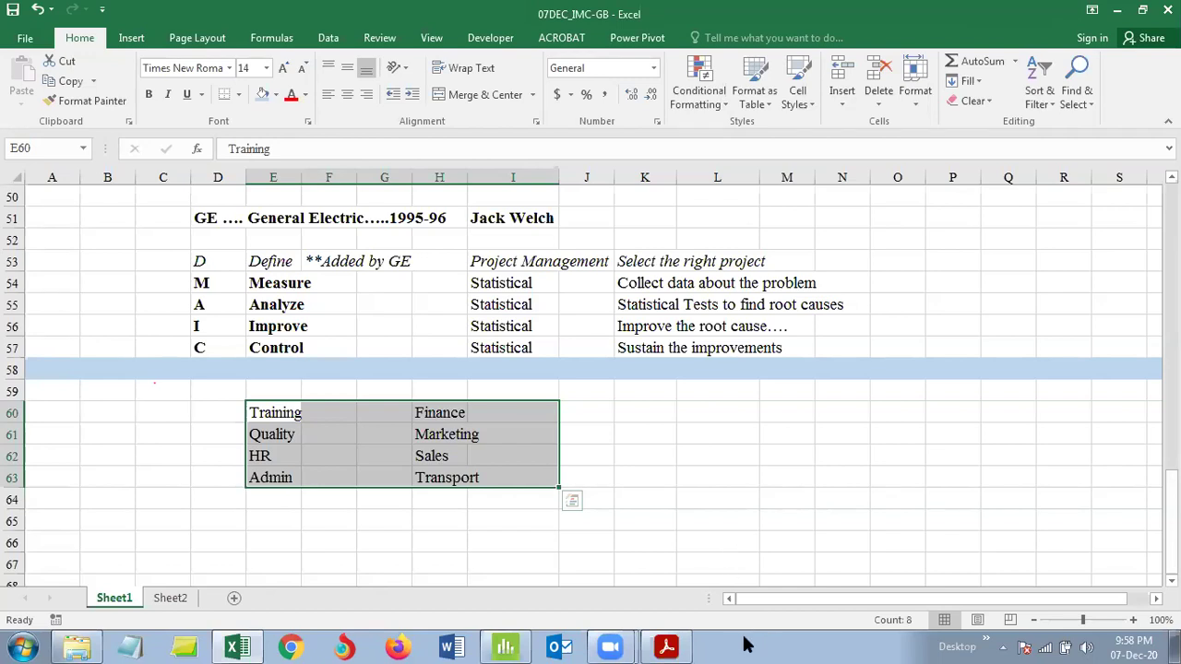
left_click(452, 441)
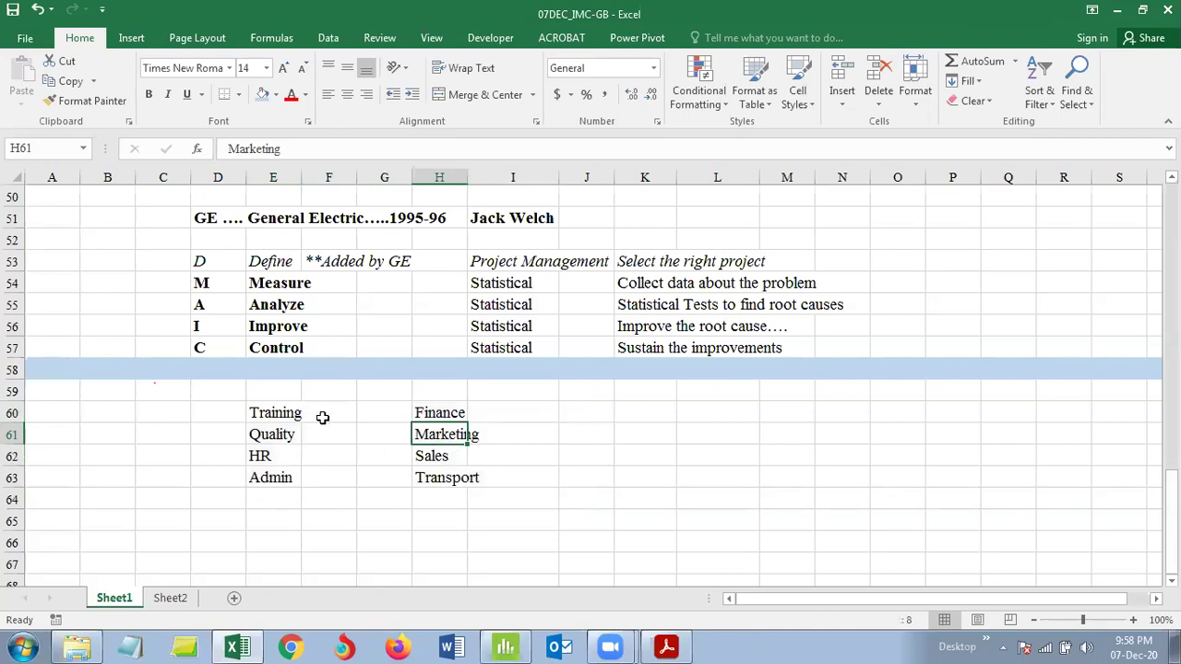
left_click_drag(286, 413, 475, 475)
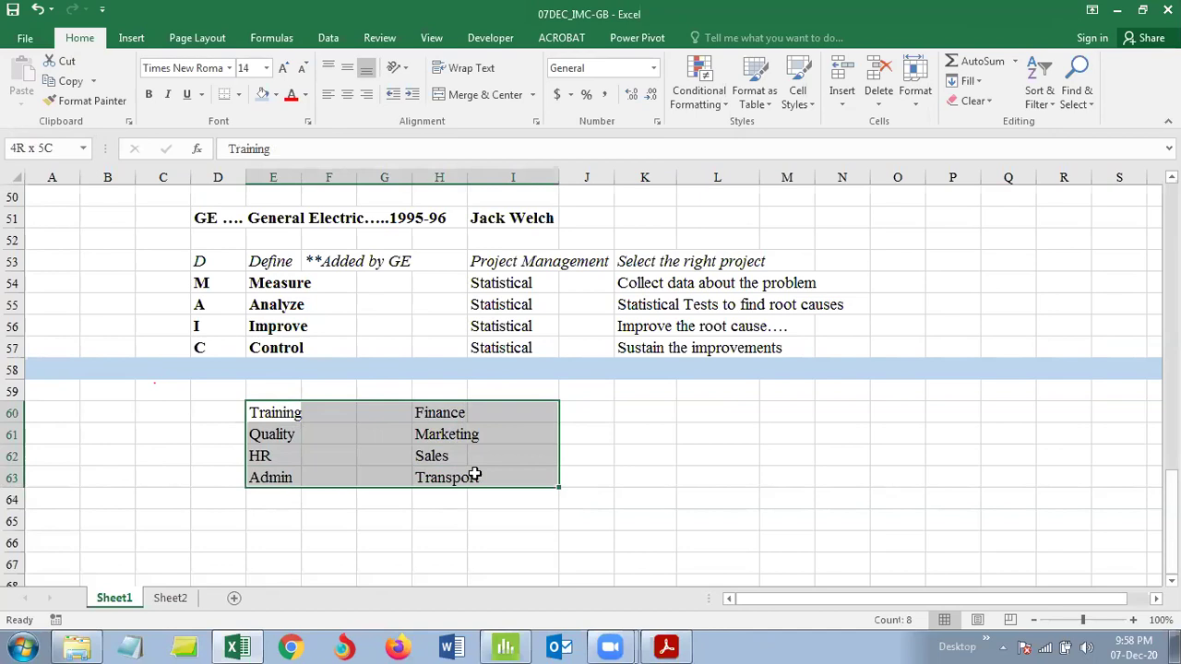
left_click_drag(475, 475, 475, 475)
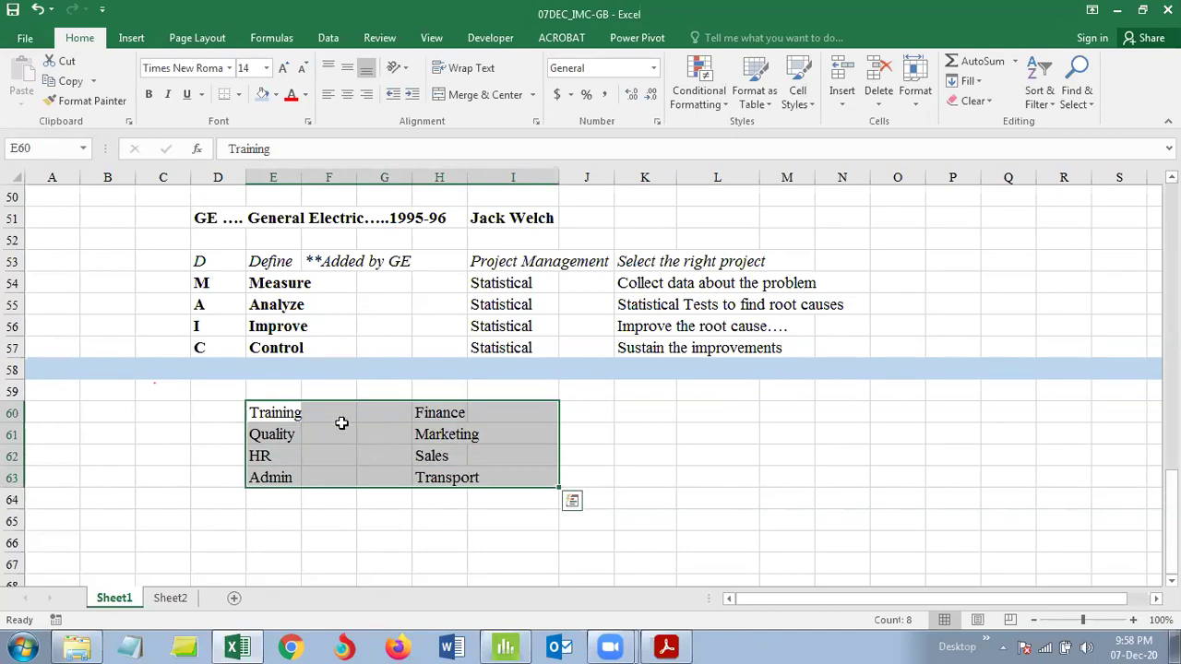
Step: Enter the formula =RANDBETWEEN(1,6)+RAND() in F60 beside Training
left_click(349, 413)
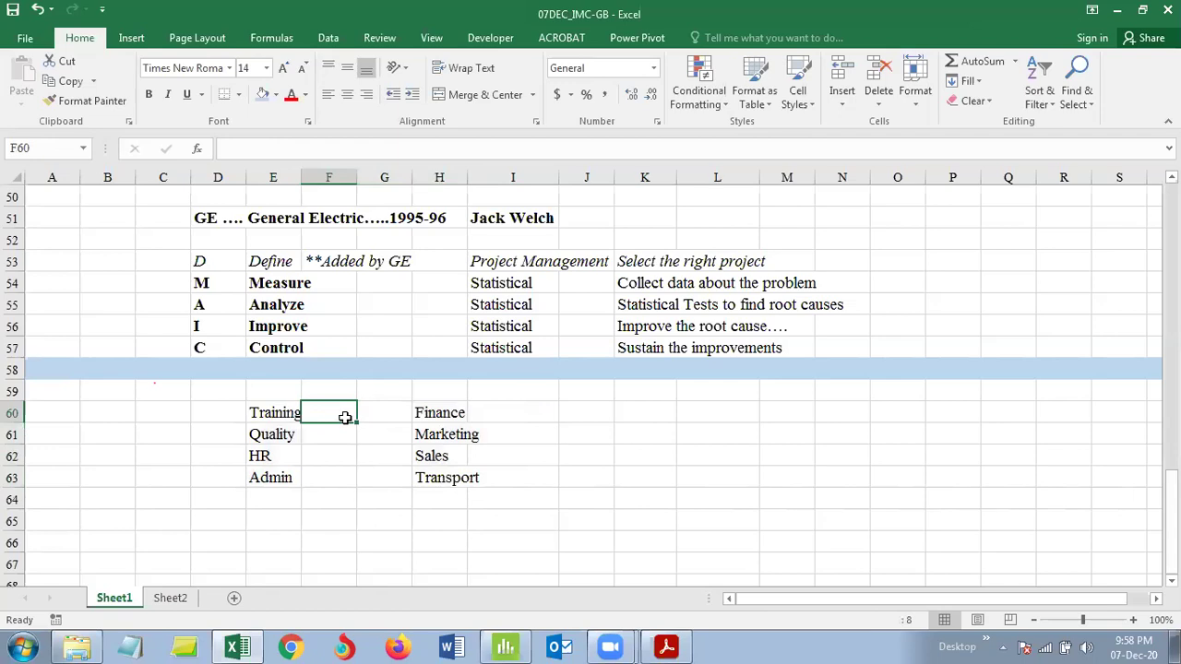
left_click(364, 413)
key("Left")
type("=ran")
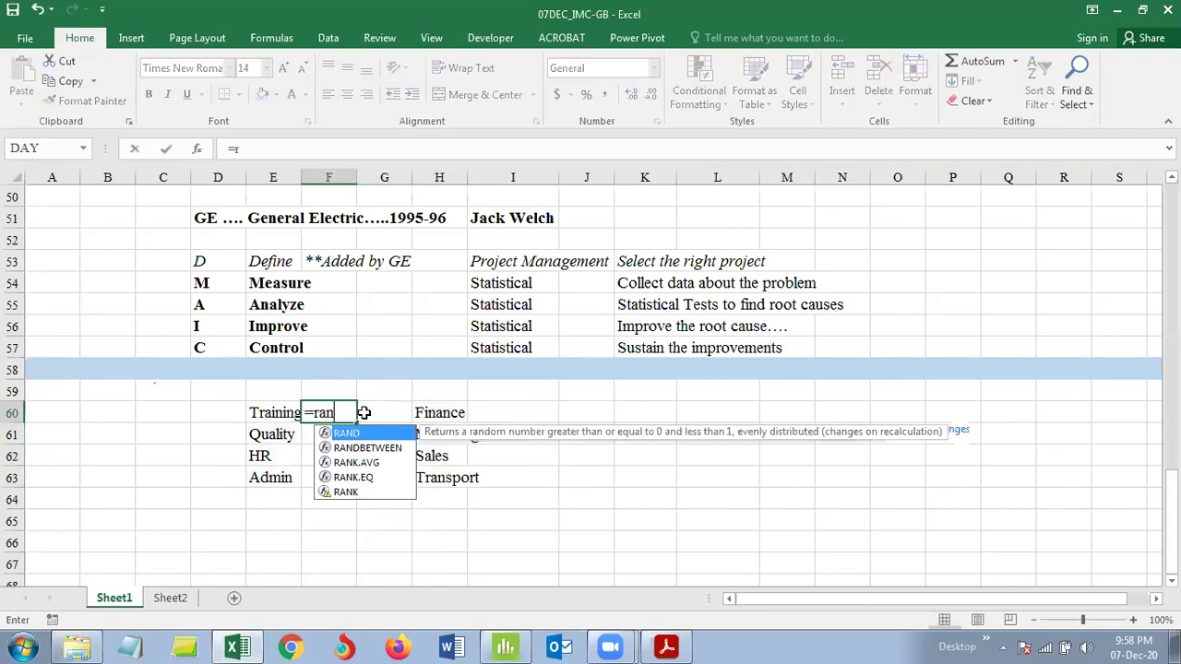
key("Down")
key("Tab")
type("1,6)+ra")
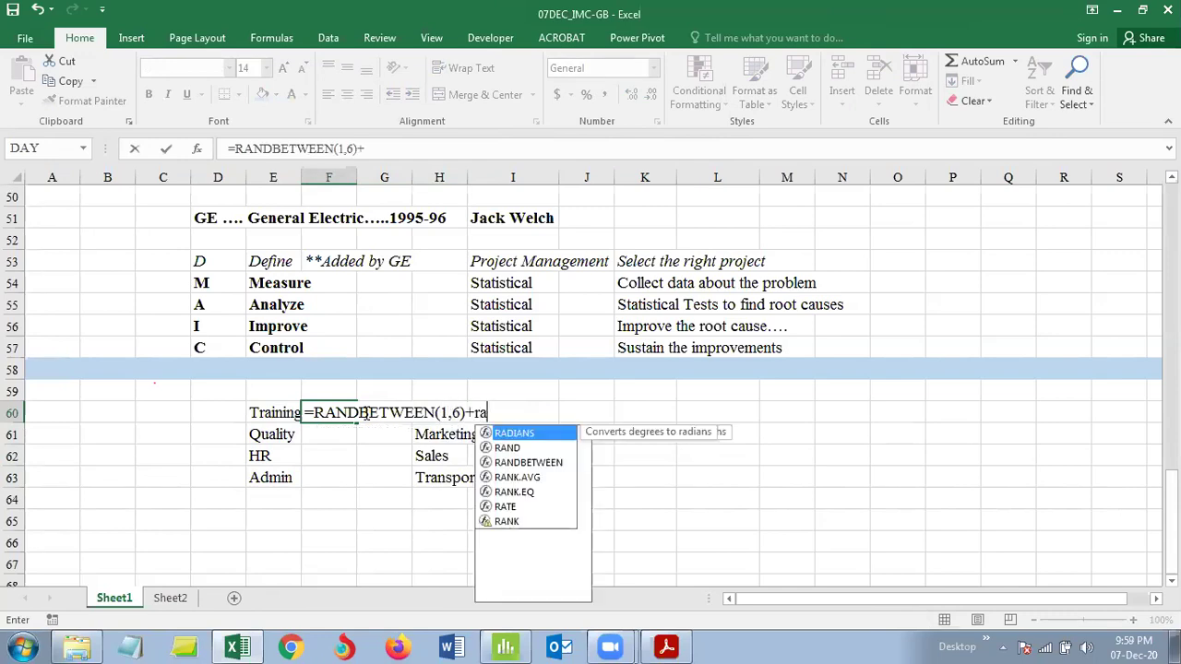
type("nd()")
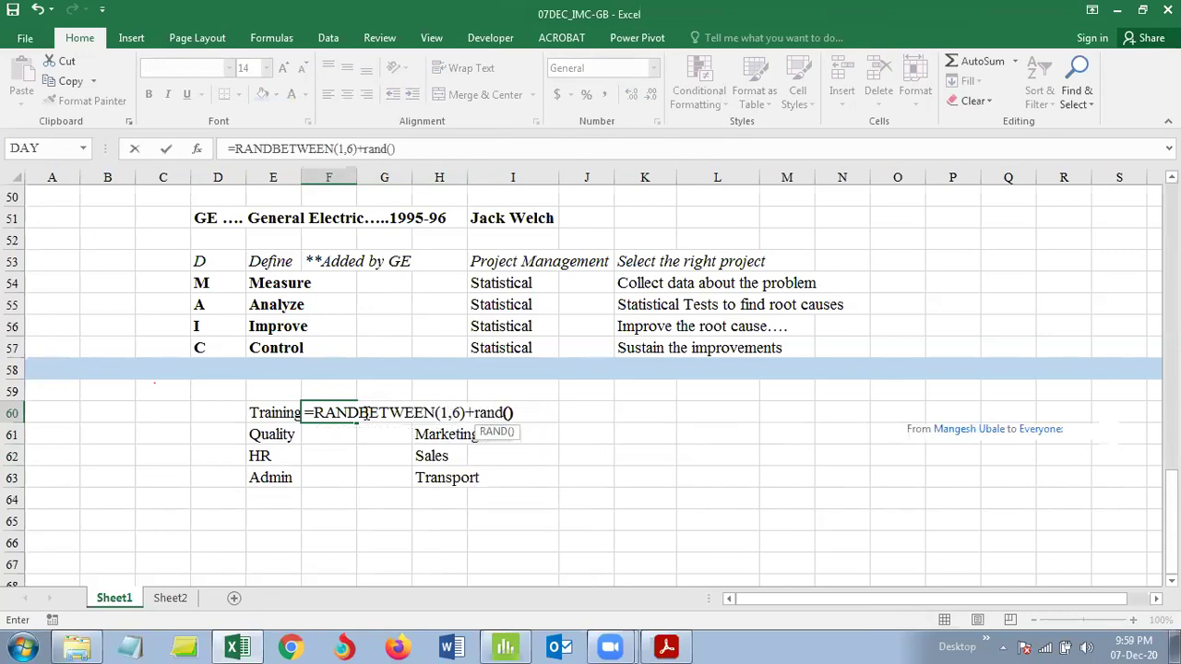
key("Return")
Step: Copy the random-number formula from F60 down to F63 for the other departments in column E
key("Up")
key("ctrl+c")
key("shift+Down")
key("shift+Down")
key("shift+Down")
key("Return")
Step: Copy the formulas in F60:F63 to I60:I63 beside the second list of departments
key("ctrl+c")
key("Right")
key("Right")
key("Right")
key("shift+Down")
key("shift+Down")
key("shift+Down")
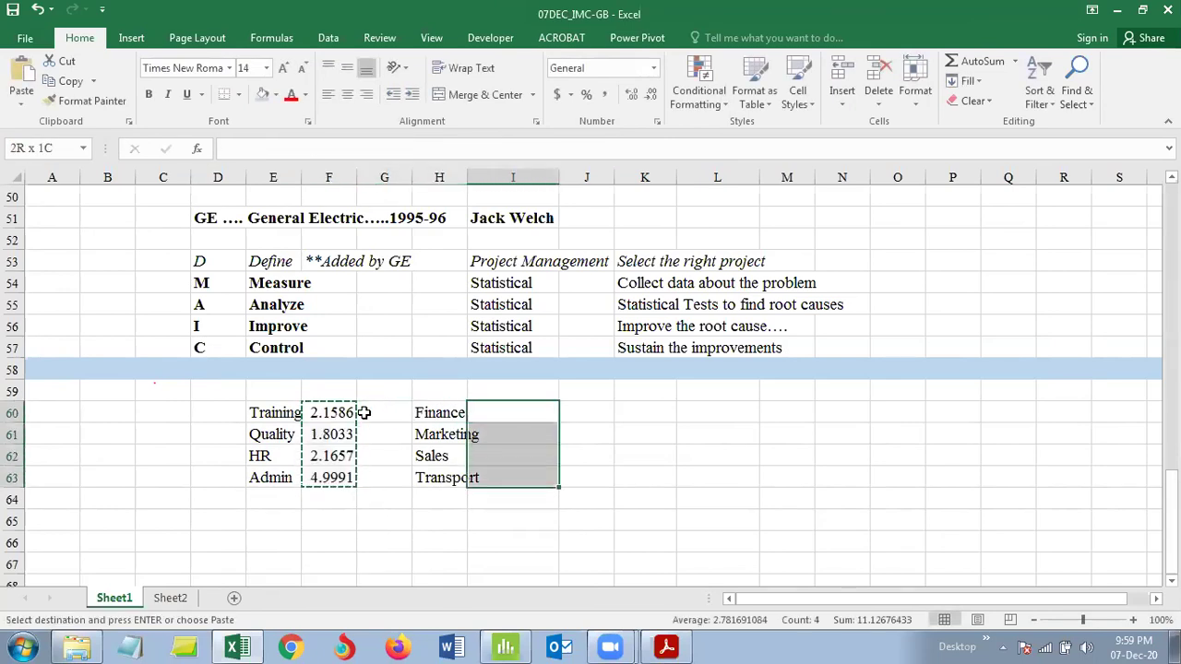
key("Return")
Step: Replace the formulas in I60:I63 with their static values using Paste Special Values
key("ctrl+c")
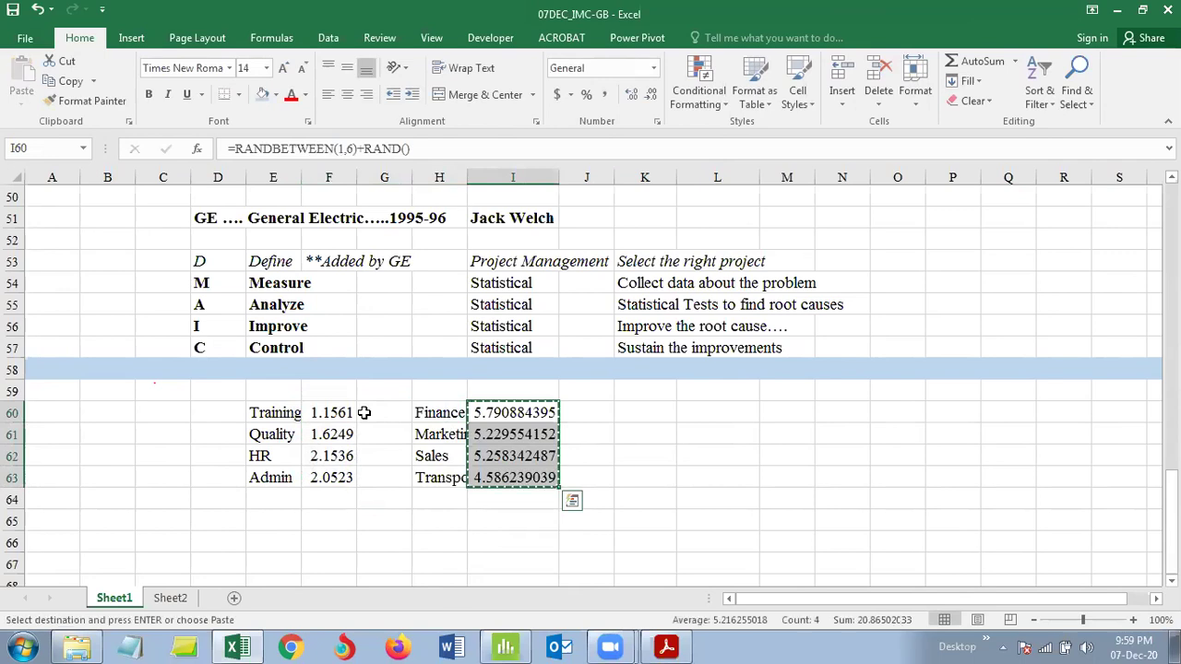
key("ctrl+alt+v")
key("v")
key("Return")
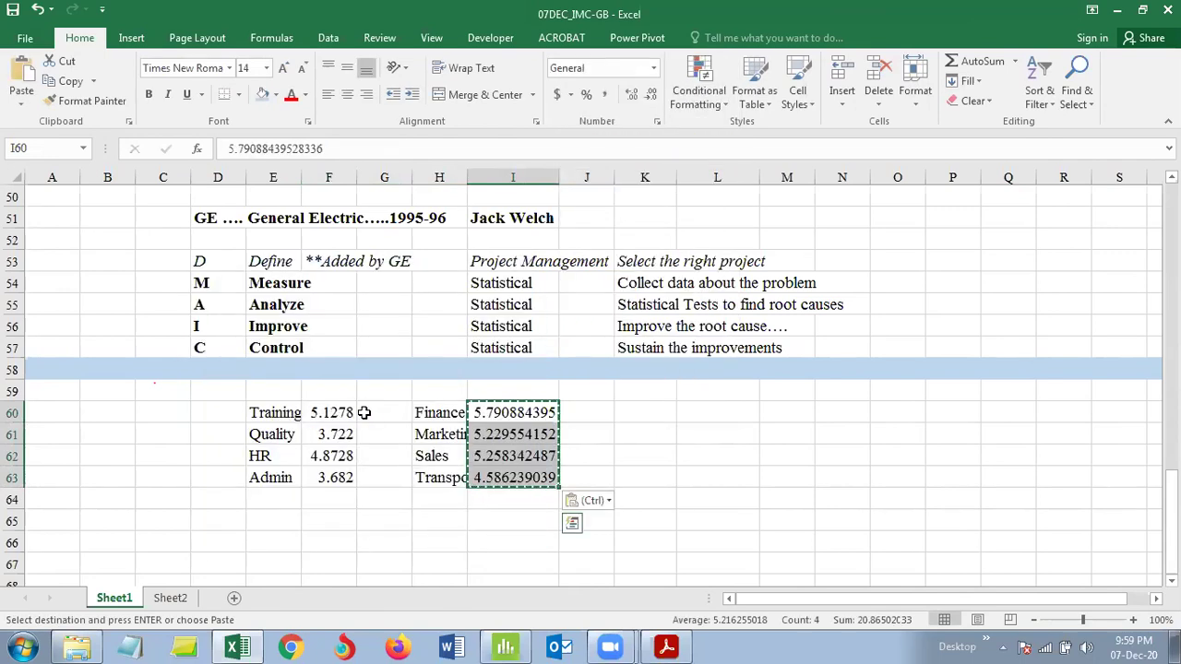
Step: Reduce the numbers in I60:I63 to one decimal place
left_click(651, 94)
left_click(651, 94)
left_click(651, 94)
left_click(650, 94)
left_click(650, 94)
left_click(650, 94)
left_click(651, 94)
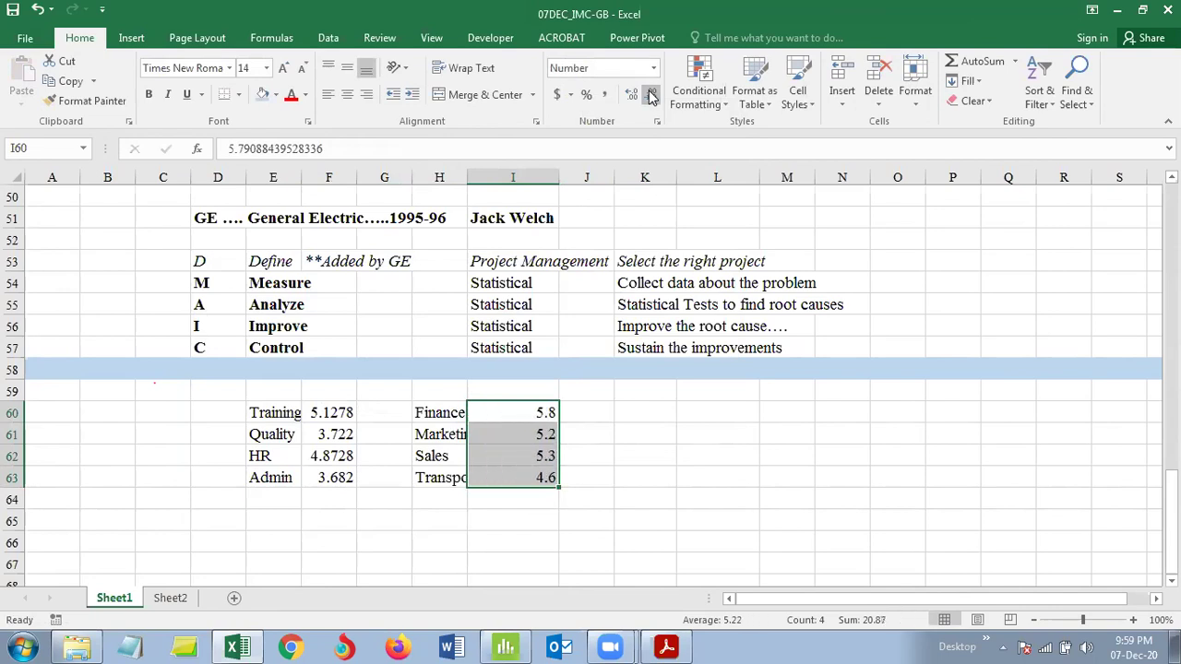
Step: Convert the random-number formulas in F60:F63 to static values with Paste Special Values
left_click(330, 412)
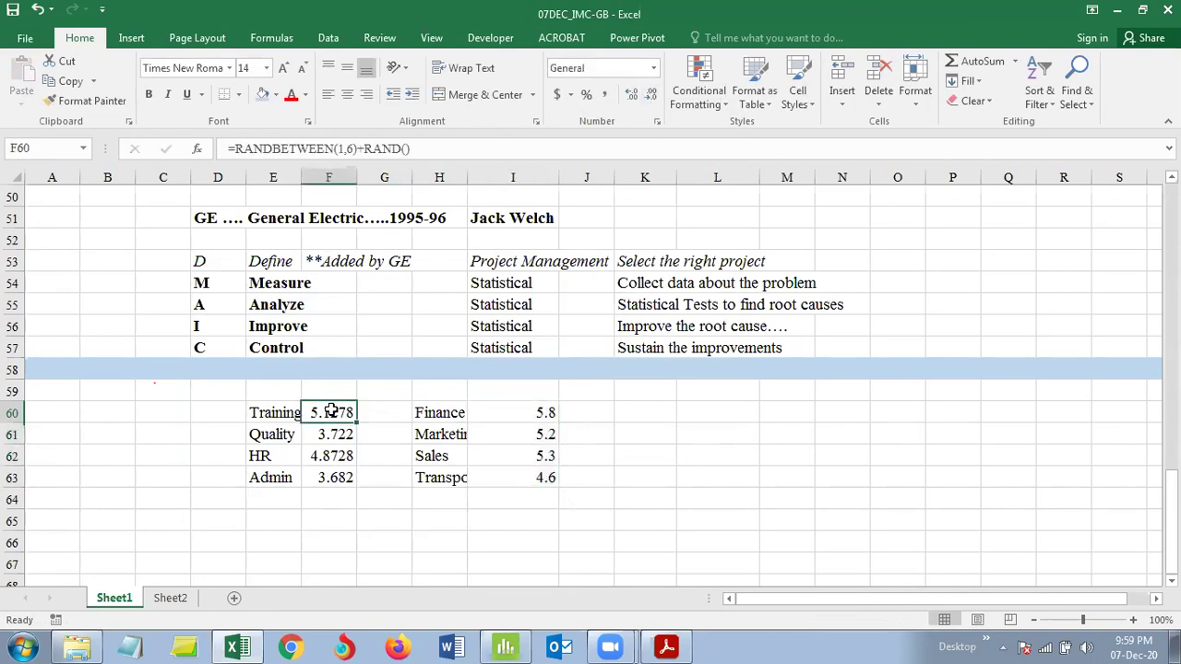
key("ctrl+shift+Down")
key("ctrl+c")
key("ctrl+alt+v")
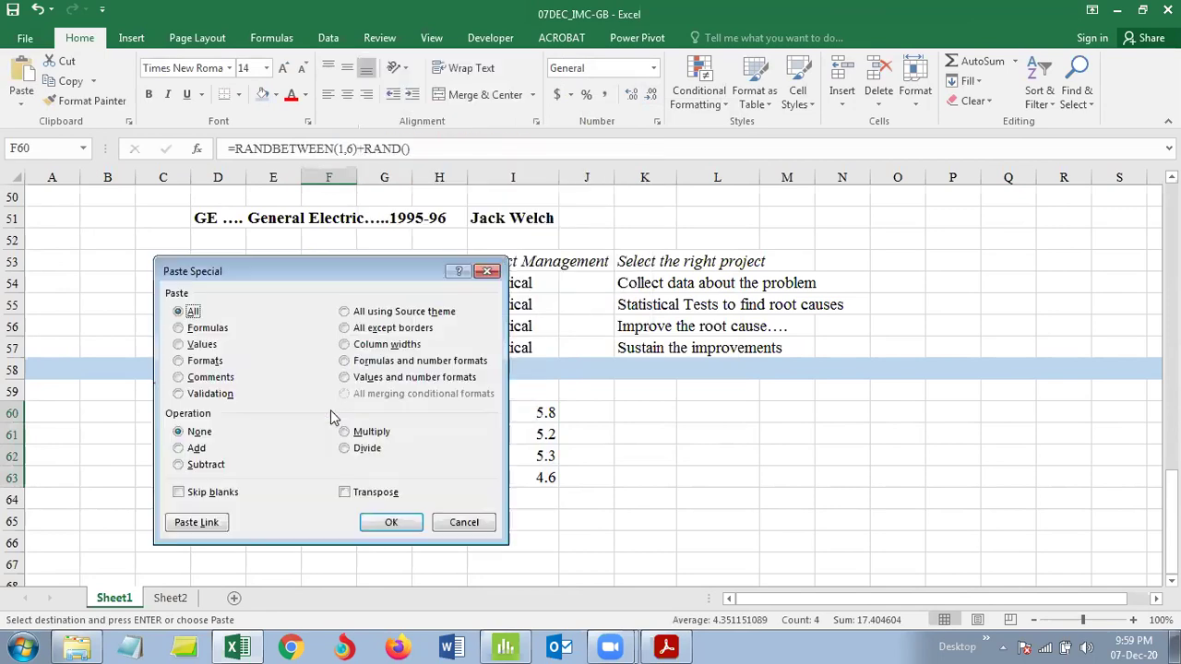
key("v")
key("Return")
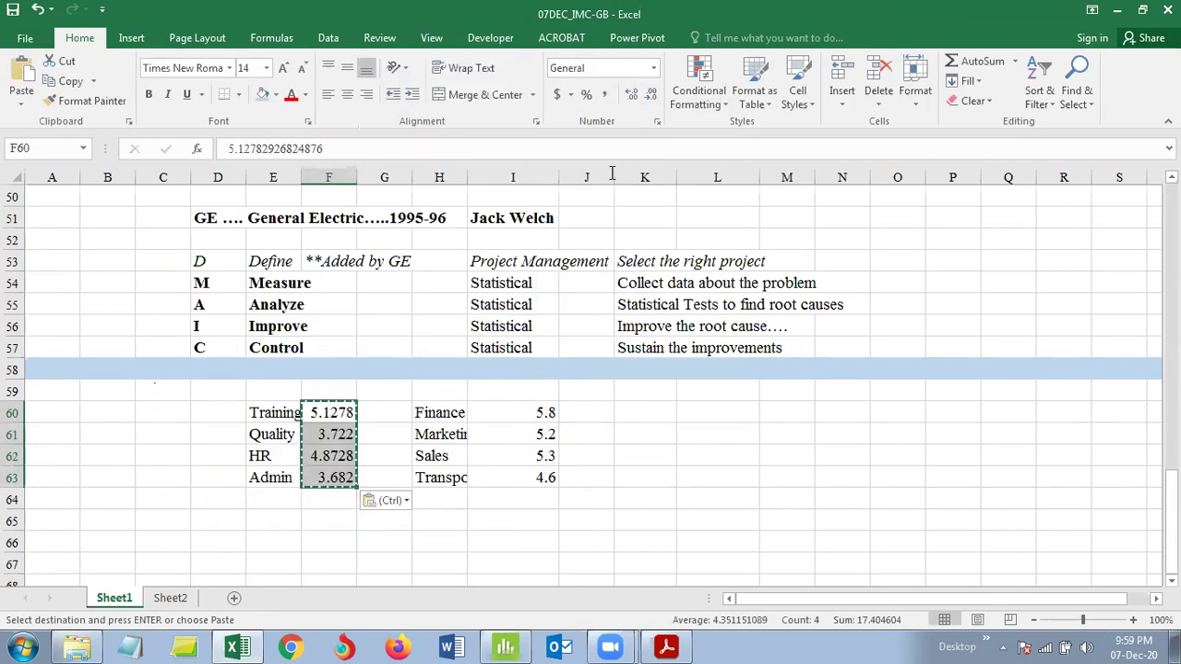
Step: Format the numbers in F60:F63 to show one decimal place
left_click(652, 95)
left_click(652, 95)
left_click(652, 95)
left_click(652, 95)
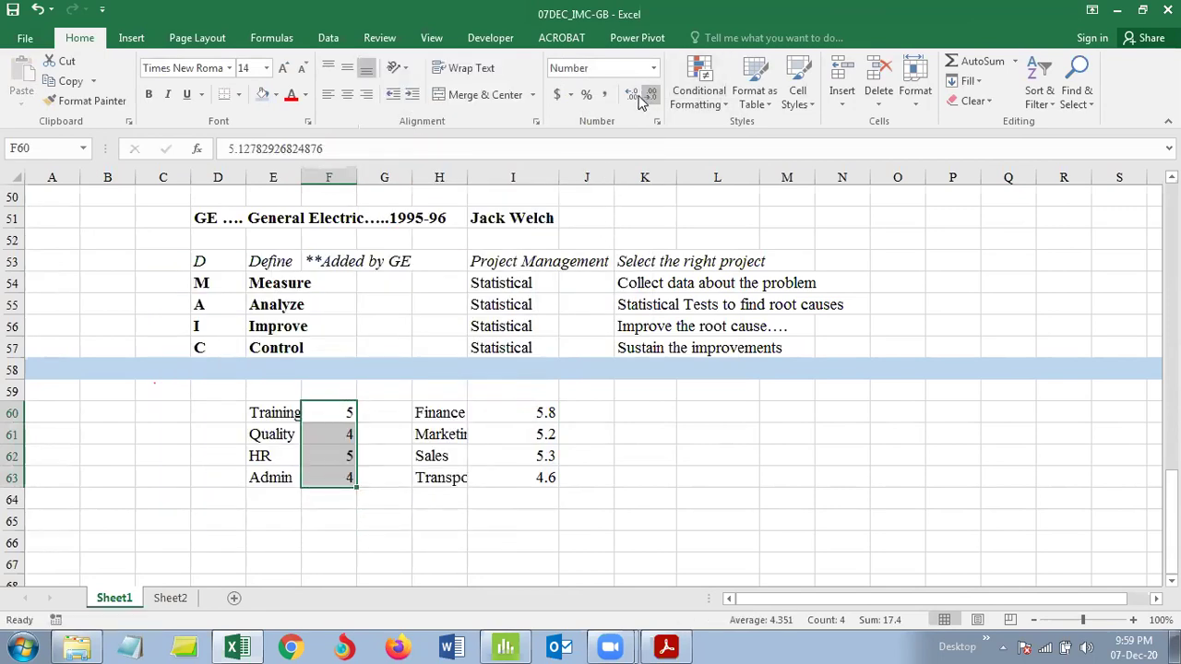
left_click(631, 96)
left_click(618, 482)
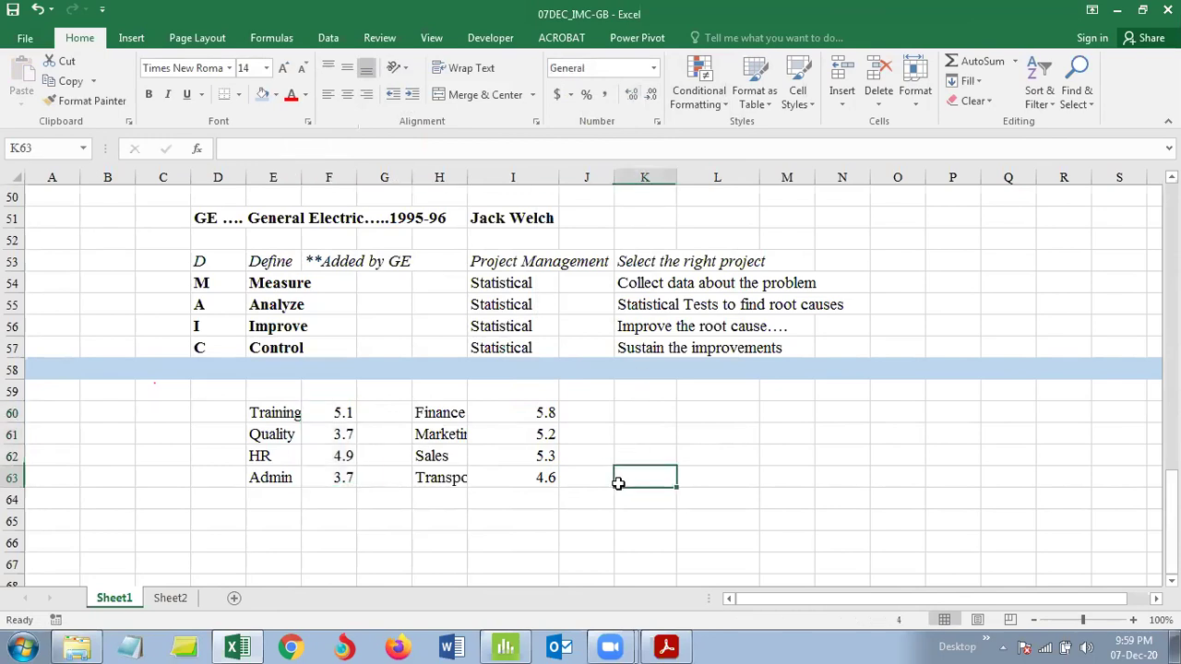
Step: Widen column E slightly so that the department name Training fits in its cell
left_click(293, 415)
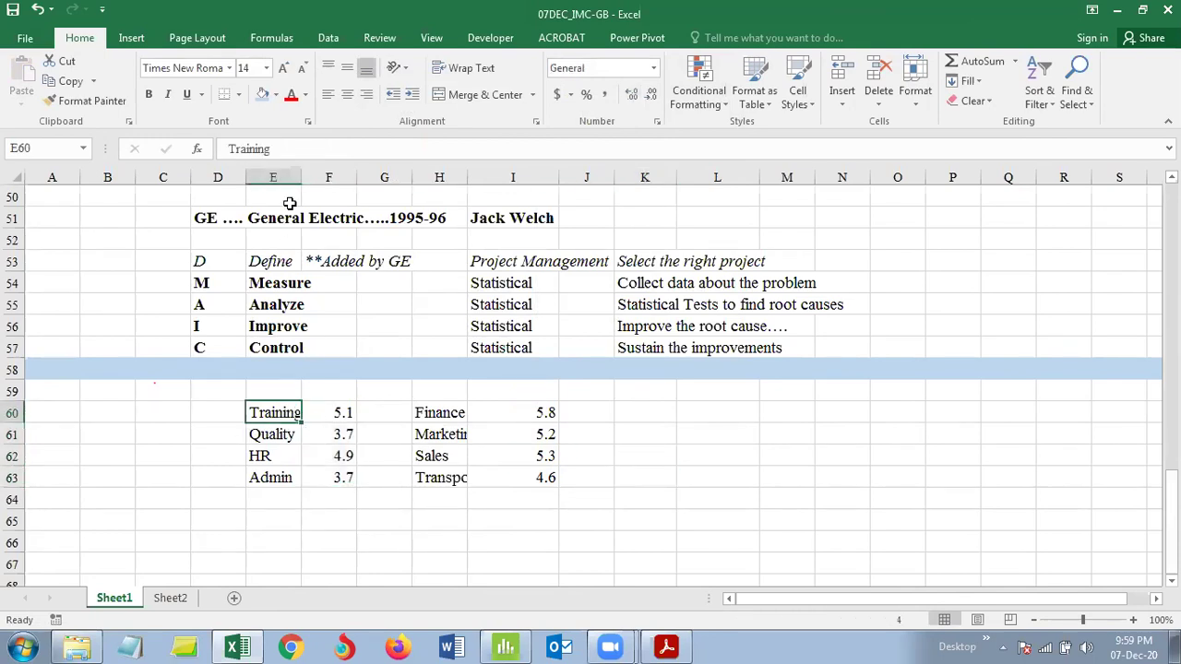
left_click_drag(303, 169, 312, 169)
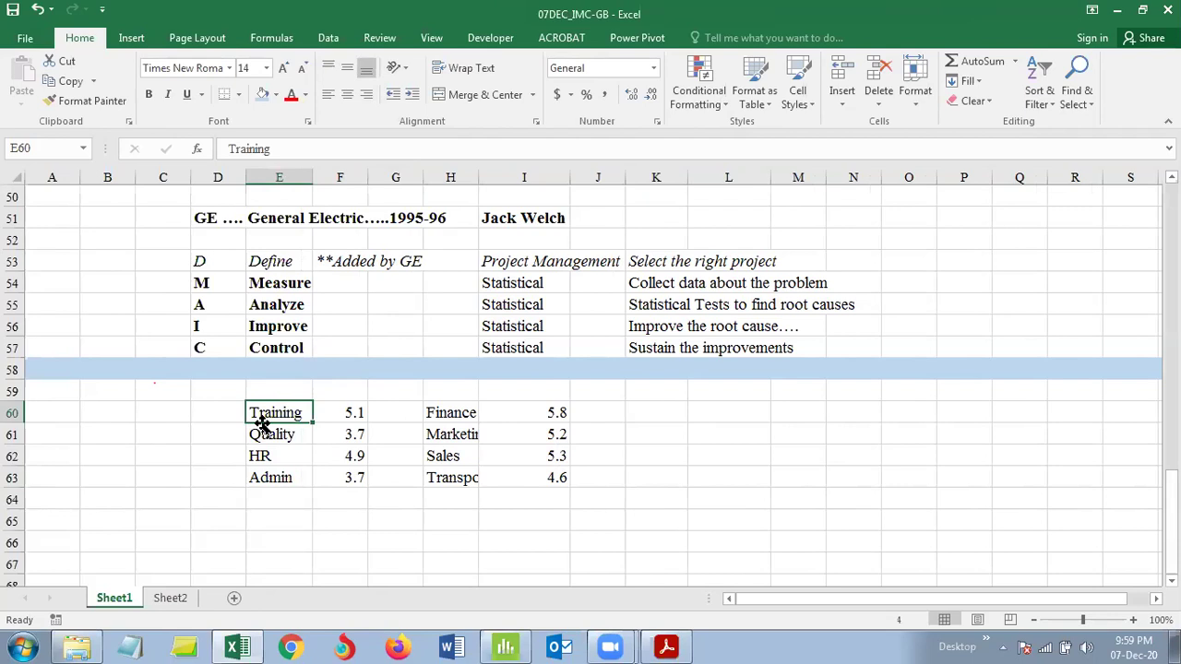
left_click(360, 415)
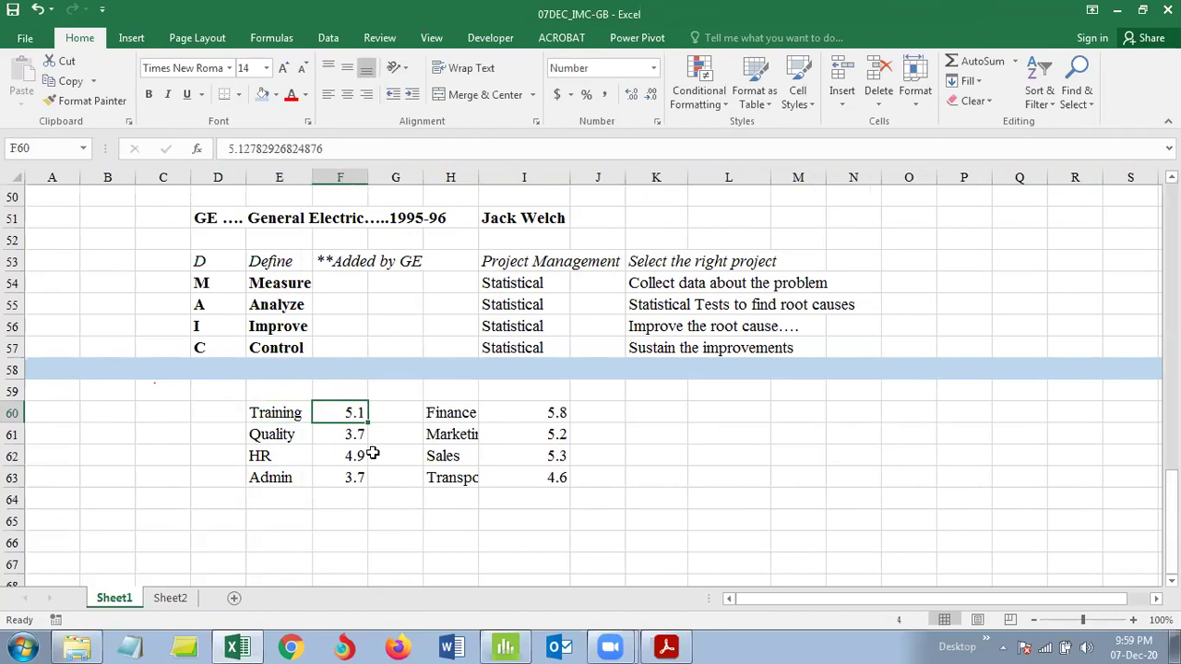
left_click(263, 440)
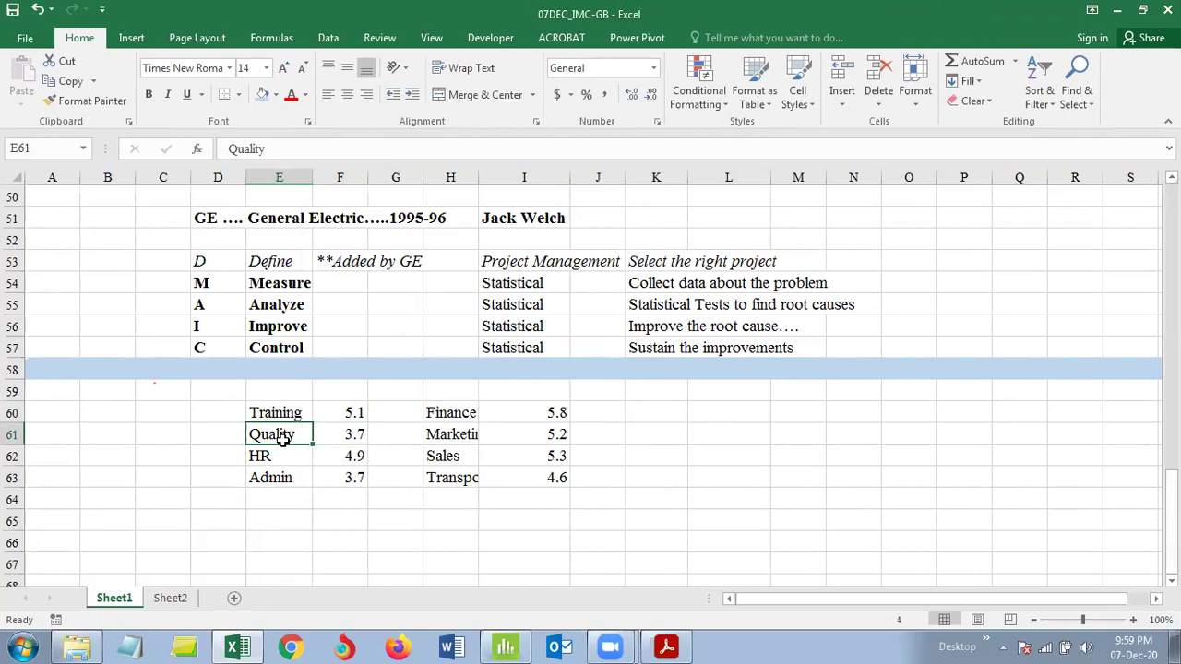
left_click(351, 440)
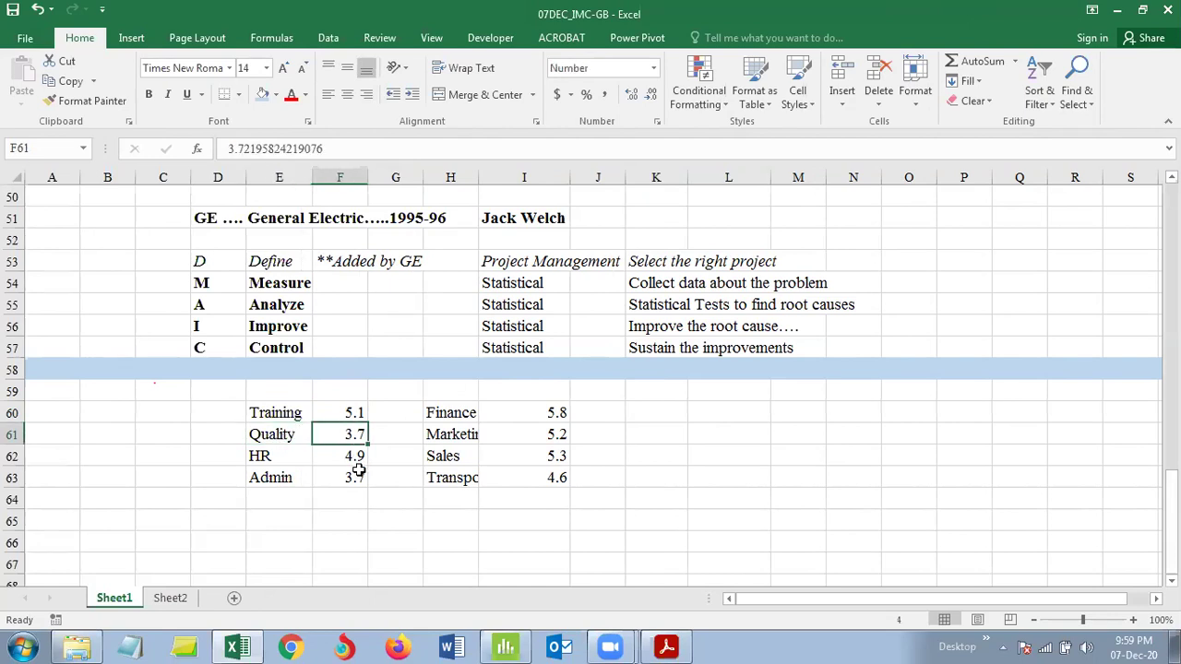
left_click_drag(329, 412, 346, 477)
left_click_drag(517, 414, 522, 485)
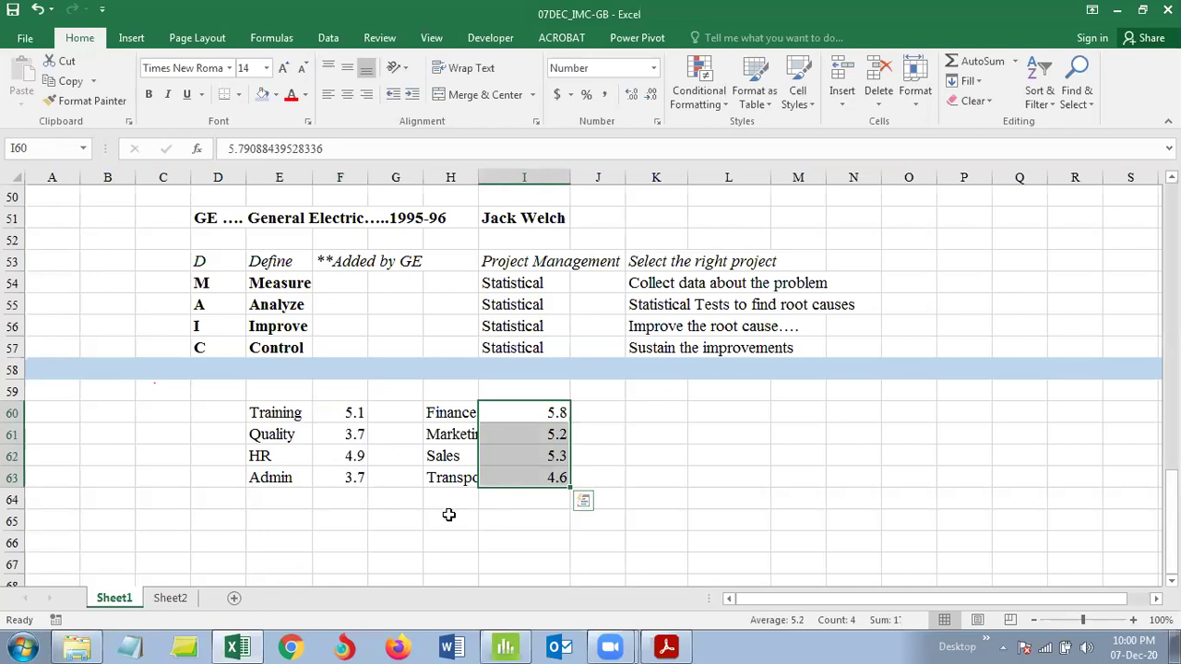
left_click_drag(360, 411, 365, 491)
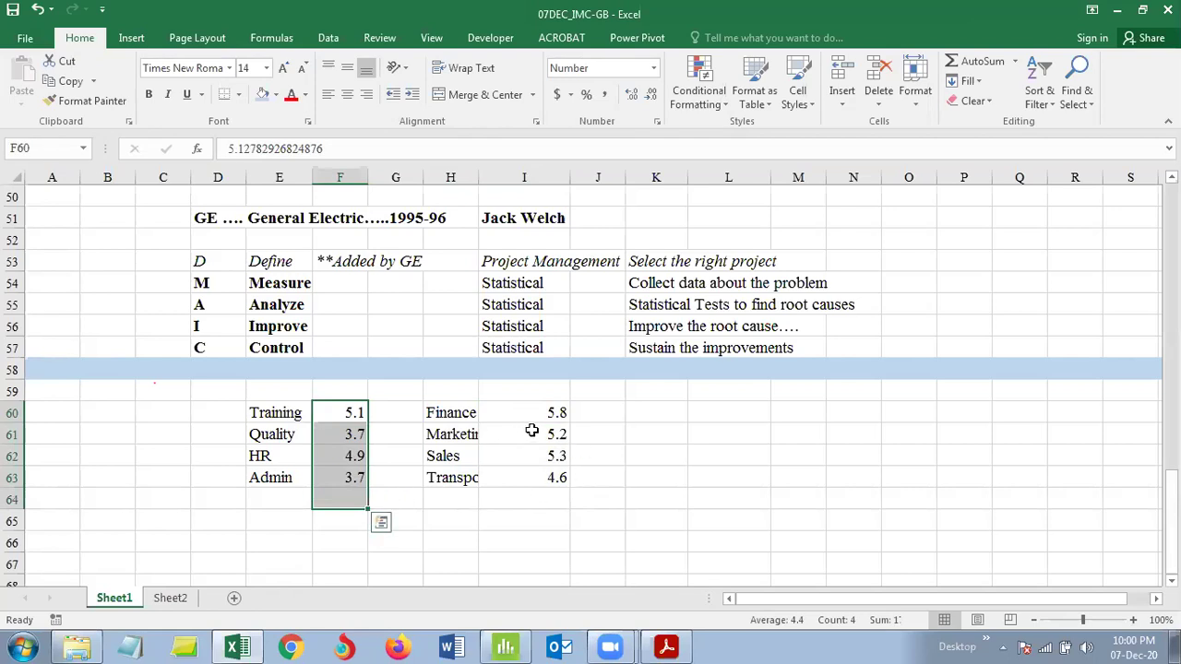
Step: Highlight the Finance name and its score in H60:I60 with the light blue fill
left_click(549, 412)
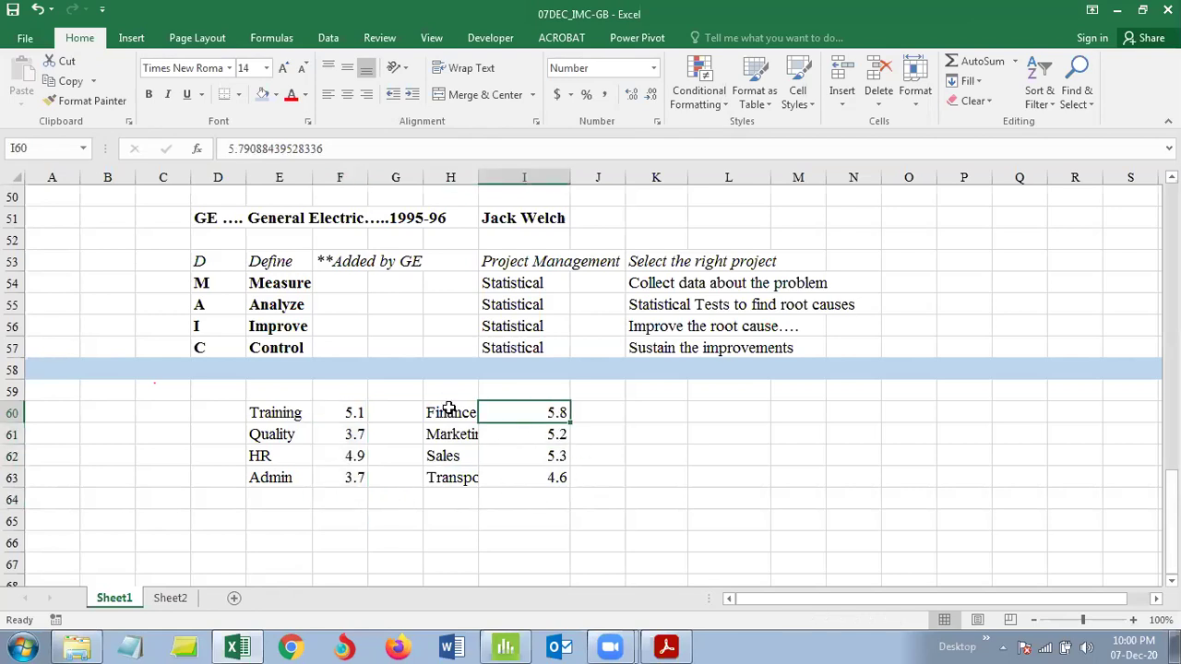
left_click_drag(443, 408, 548, 409)
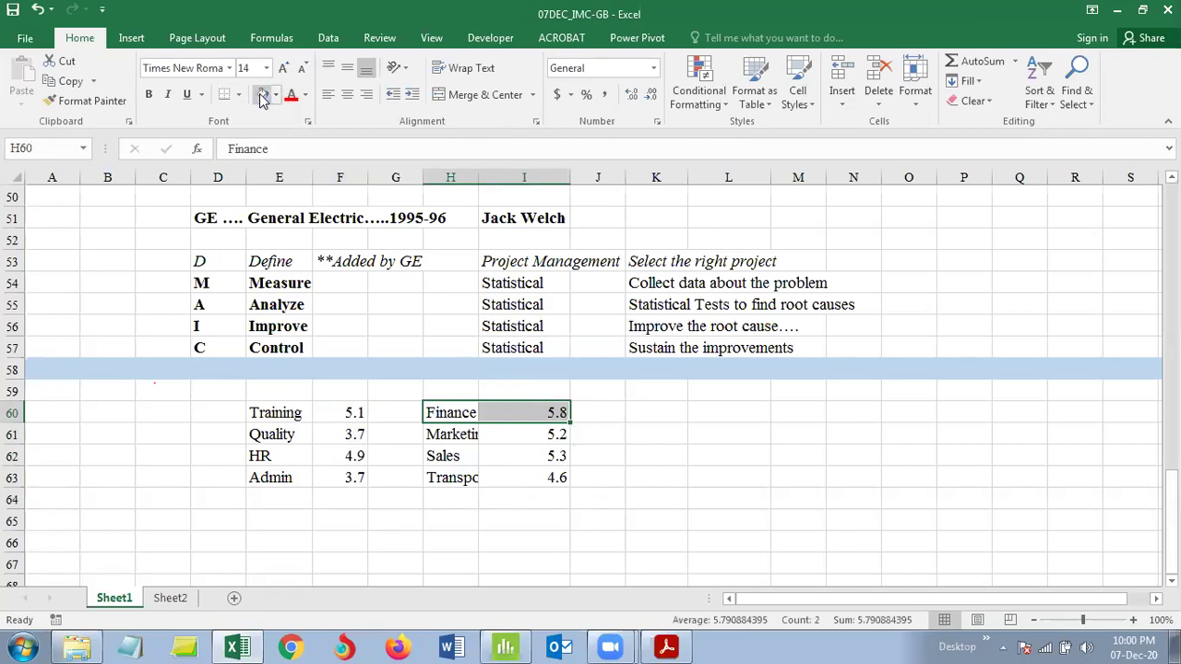
left_click(572, 506)
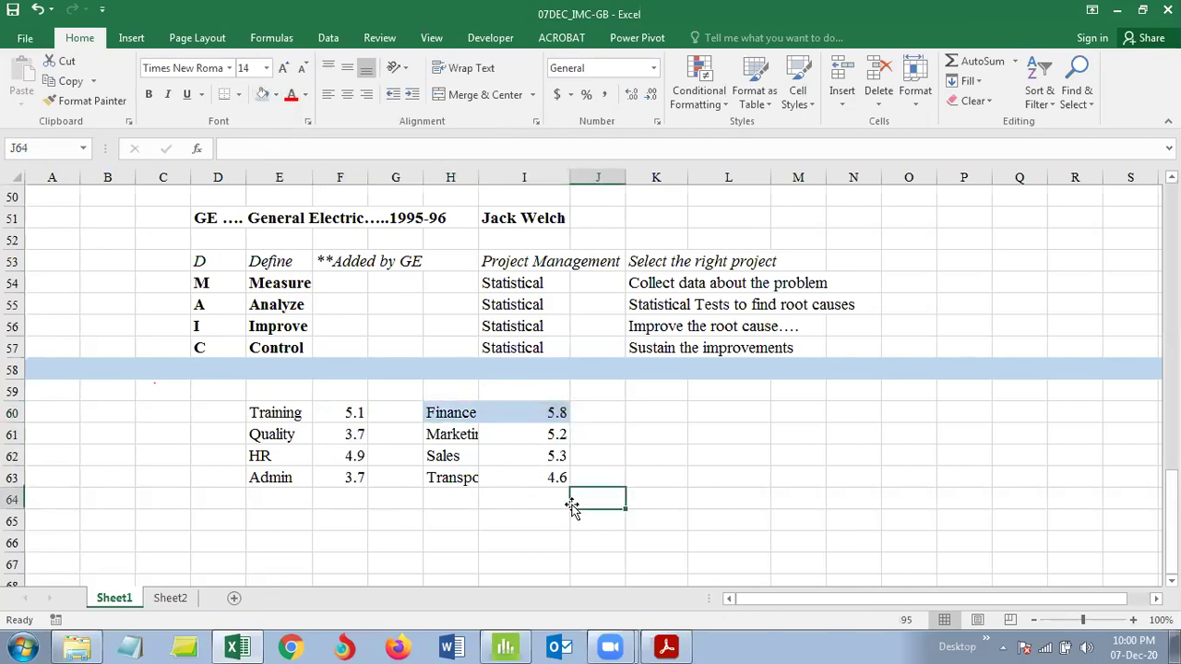
left_click(445, 407)
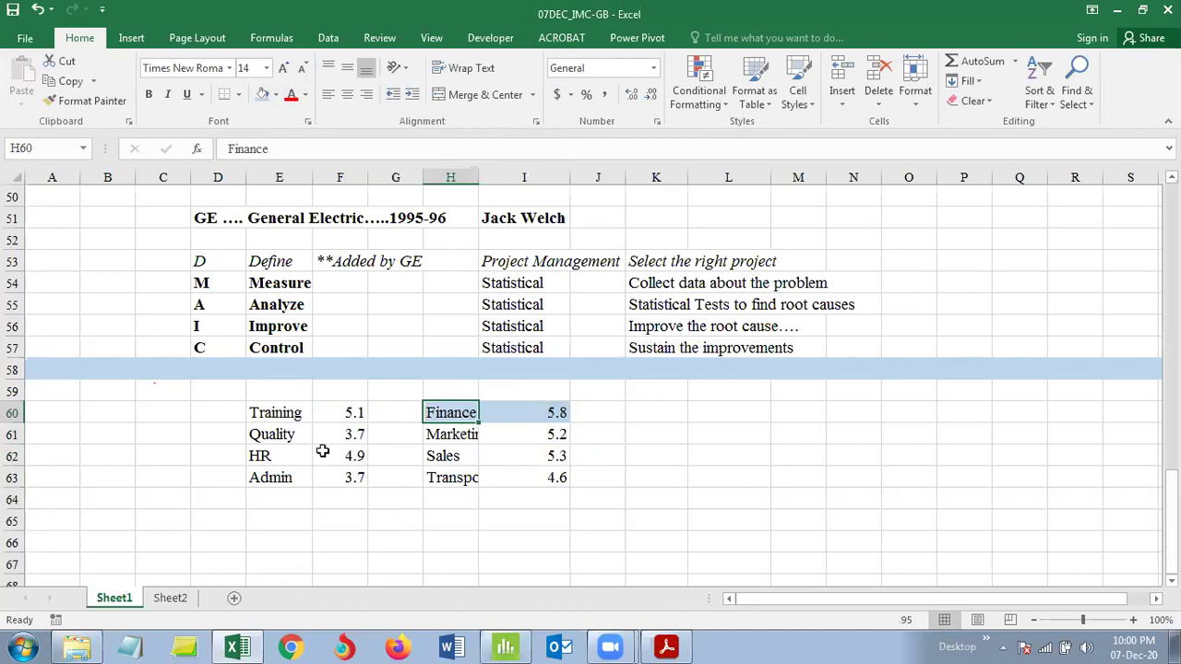
left_click_drag(261, 434, 325, 433)
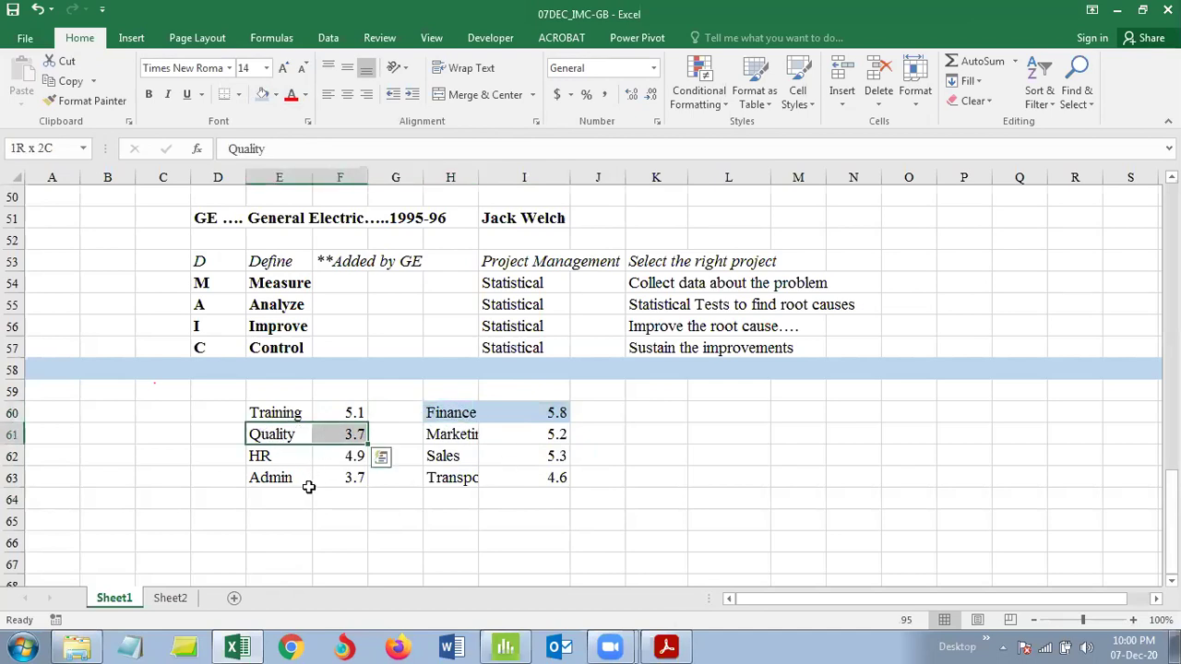
left_click_drag(274, 480, 345, 474)
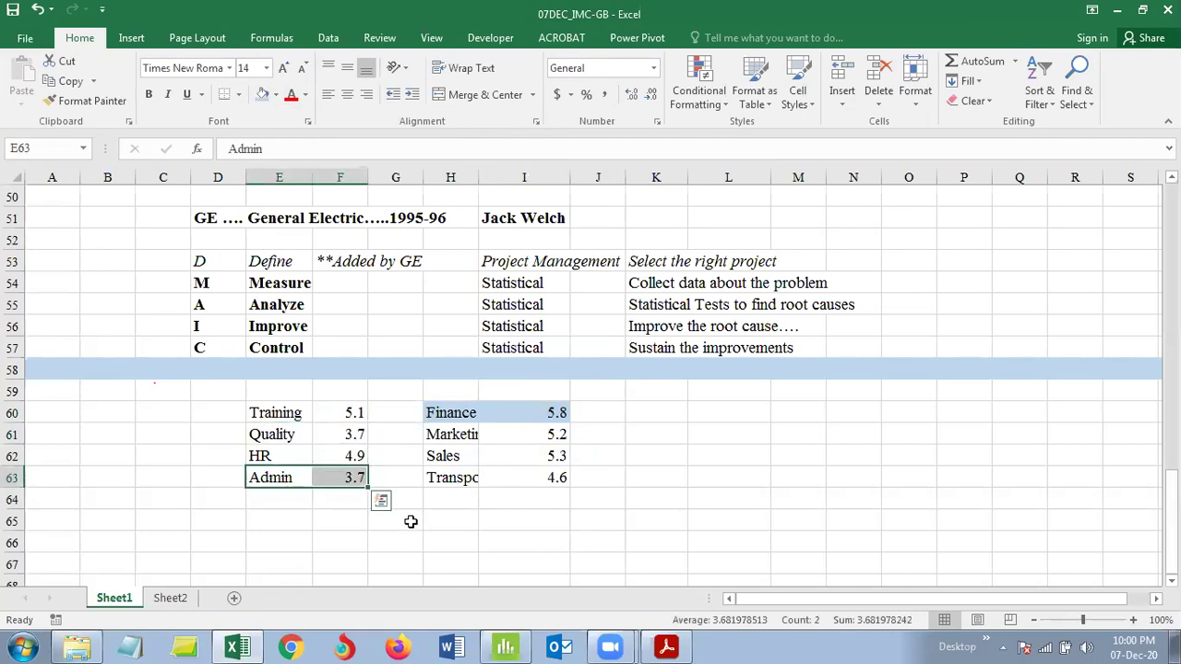
left_click(453, 414)
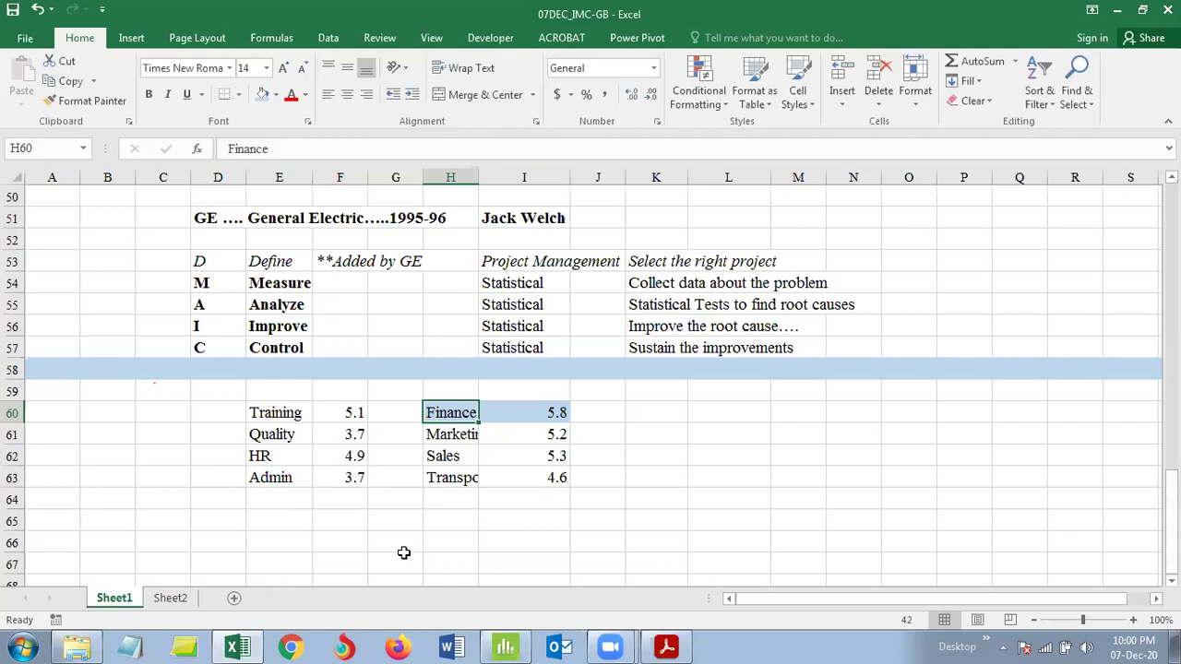
Step: Switch to the Lean Six Sigma PDF in Acrobat Reader and select the heading text "Six Sigma as a Metric"
left_click(685, 644)
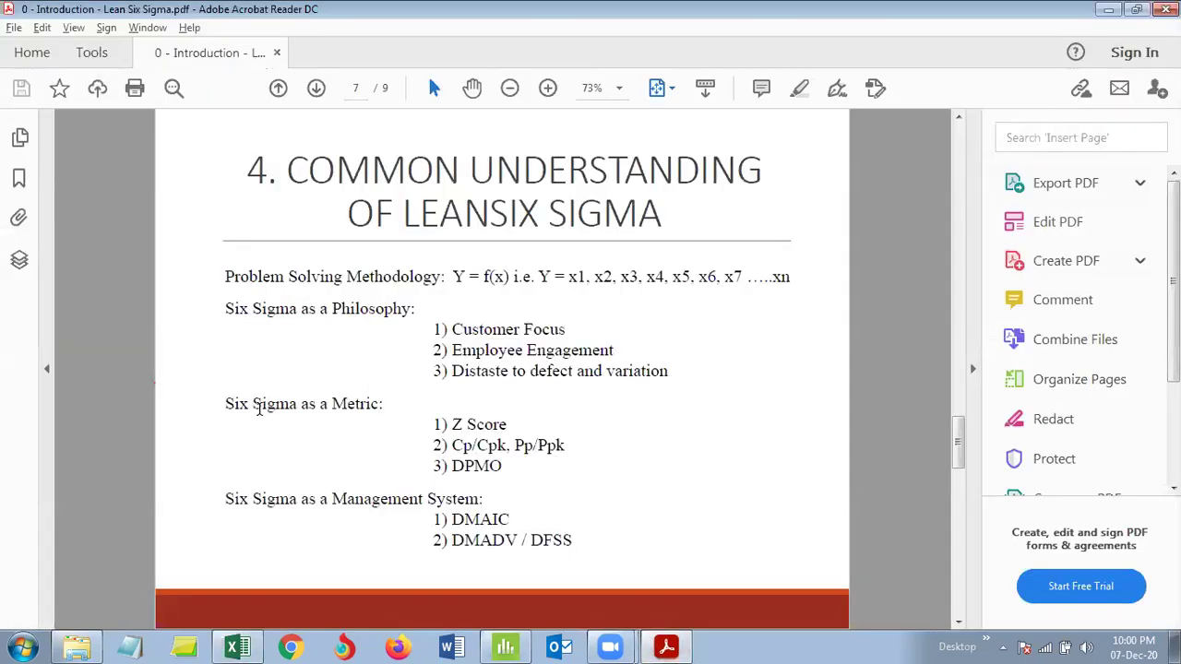
left_click_drag(226, 403, 379, 404)
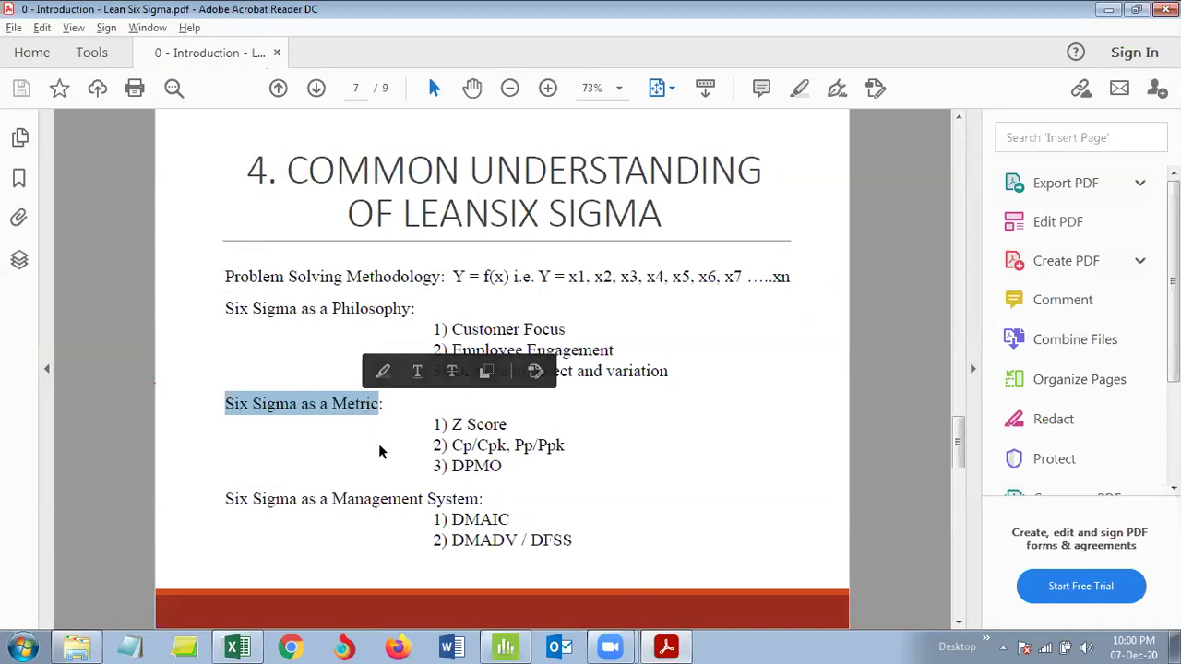